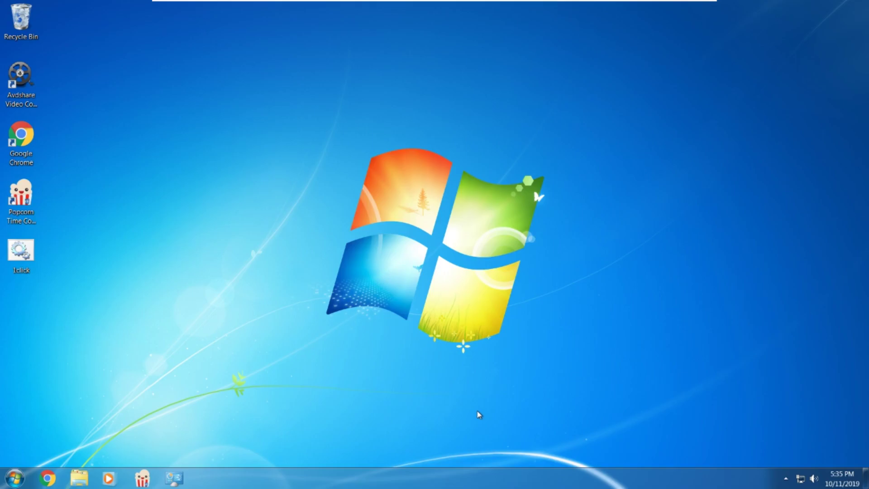
Search the Start menu for 'Control Panel'
{"action": "left_click_drag", "start_coordinate": [298, 316], "coordinate": [601, 134]}
{"action": "left_click_drag", "start_coordinate": [276, 366], "coordinate": [579, 136]}
{"action": "left_click", "coordinate": [15, 481]}
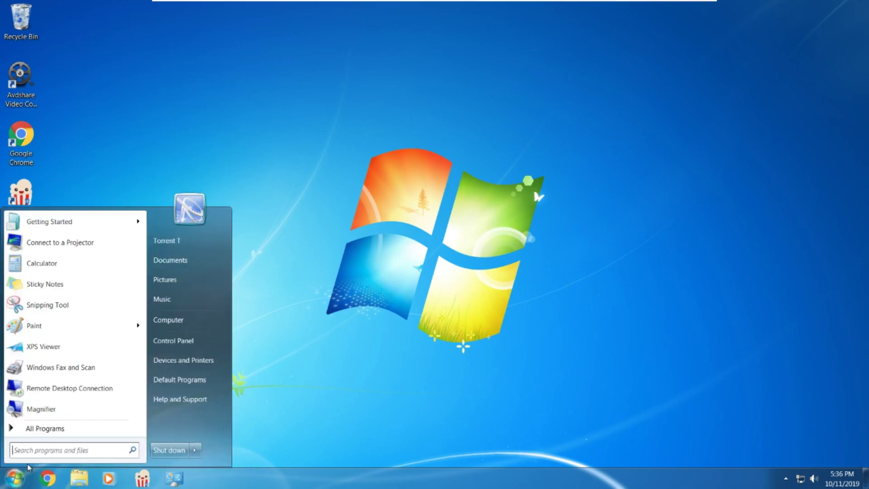
{"action": "type", "text": "Control "}
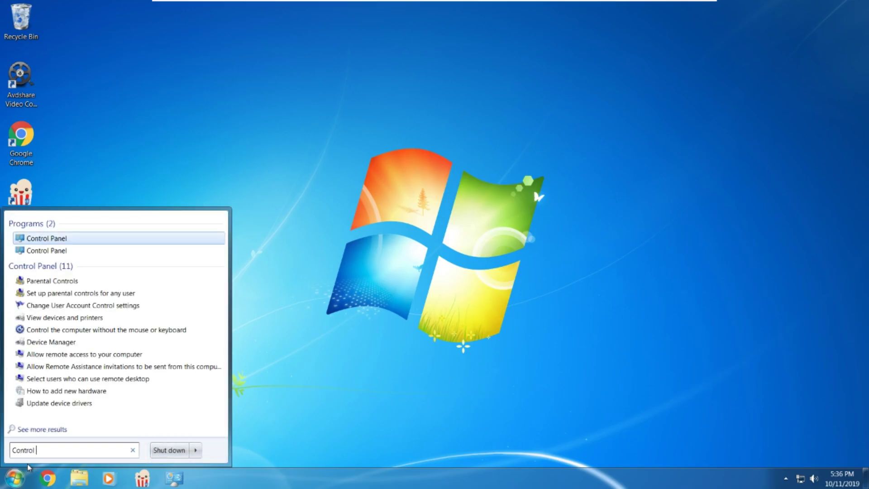
{"action": "type", "text": "Panel"}
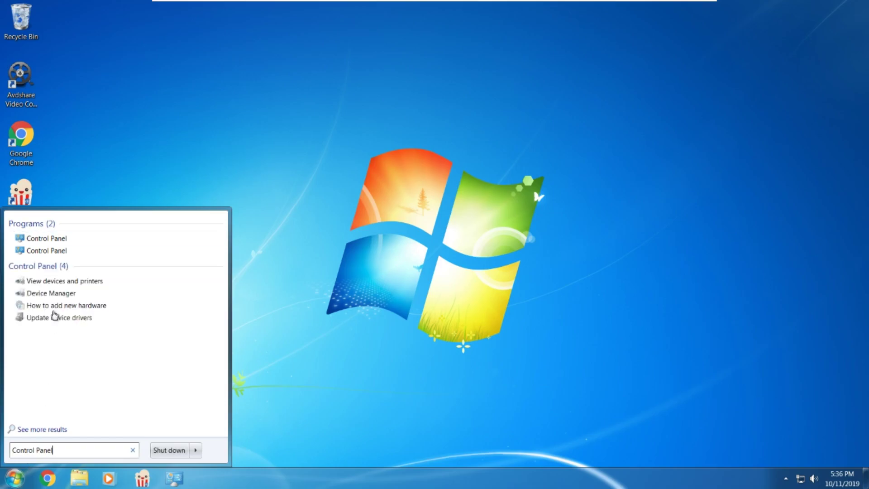
Open Control Panel and filter it with 'Uni' to find uninstall options
{"action": "left_click", "coordinate": [35, 238]}
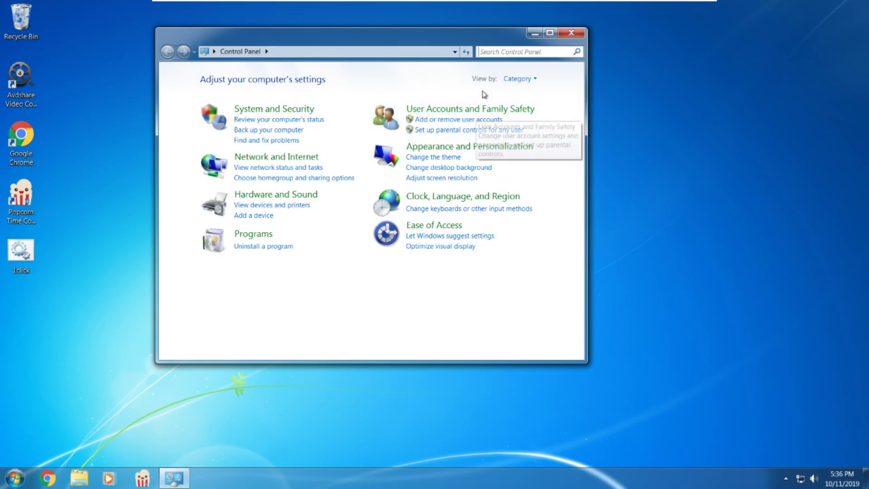
{"action": "left_click", "coordinate": [520, 52]}
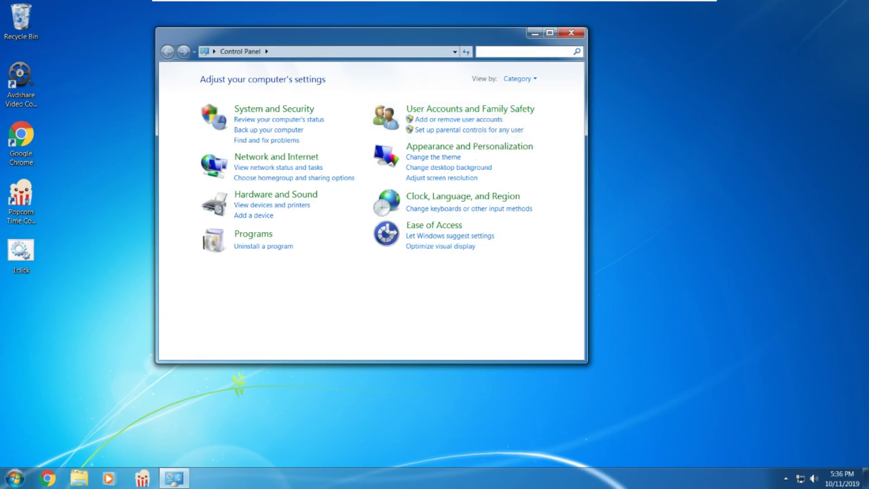
{"action": "type", "text": "Un"}
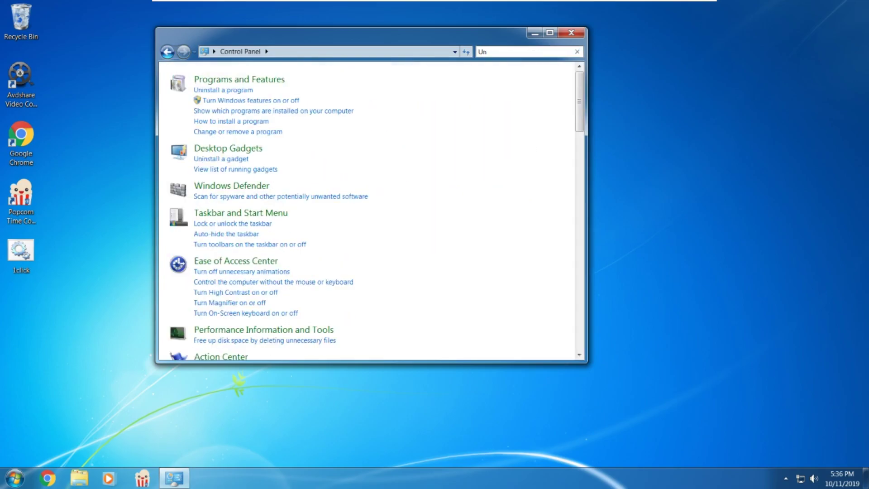
{"action": "type", "text": "install"}
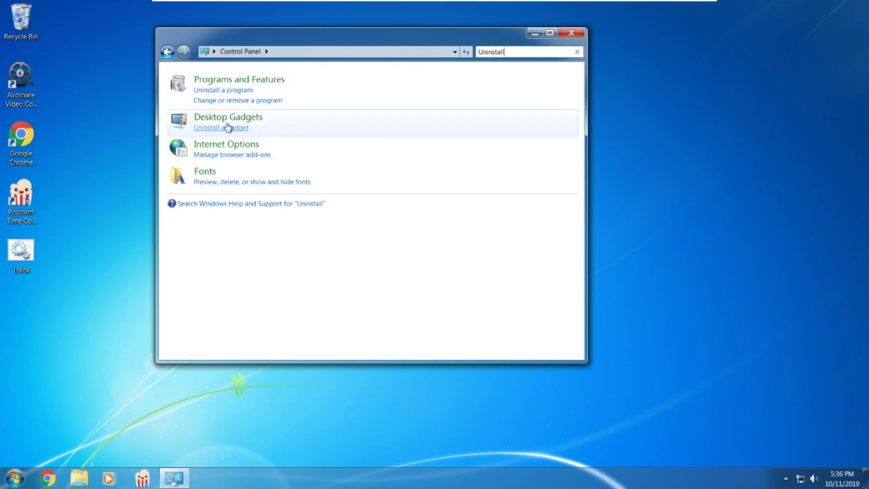
Uninstall Avdshare Video Converter 7.0.4.6443 from Programs and Features, confirming removal
{"action": "left_click", "coordinate": [255, 82]}
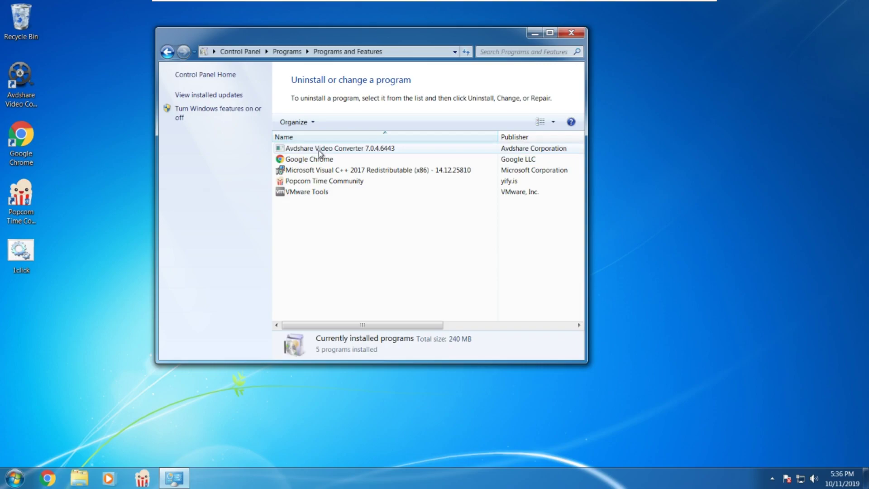
{"action": "left_click", "coordinate": [320, 149]}
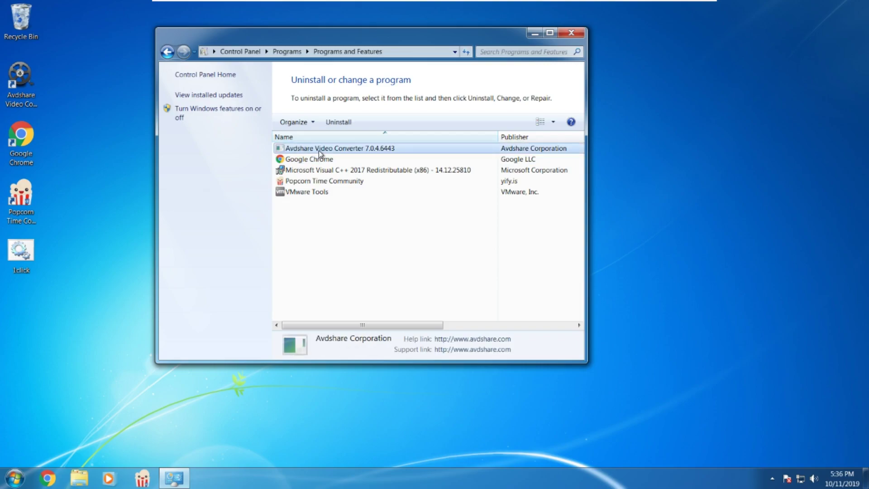
{"action": "left_click", "coordinate": [333, 126]}
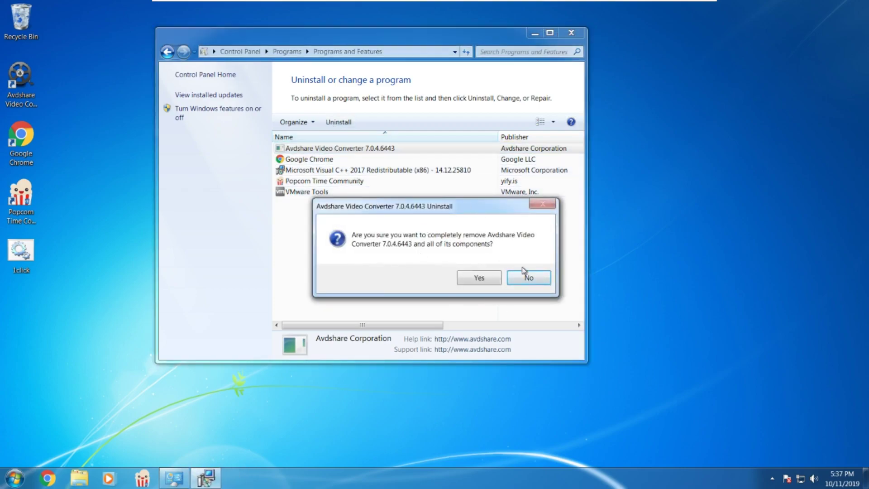
{"action": "left_click", "coordinate": [475, 278]}
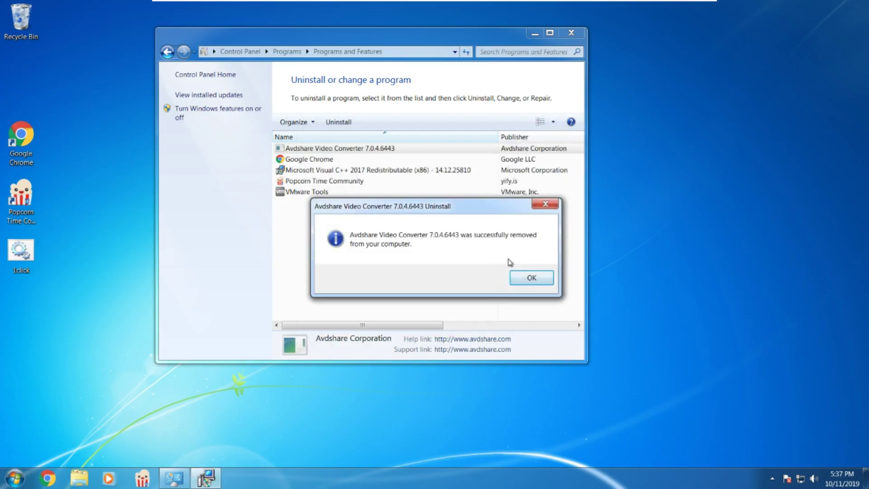
{"action": "left_click", "coordinate": [529, 280]}
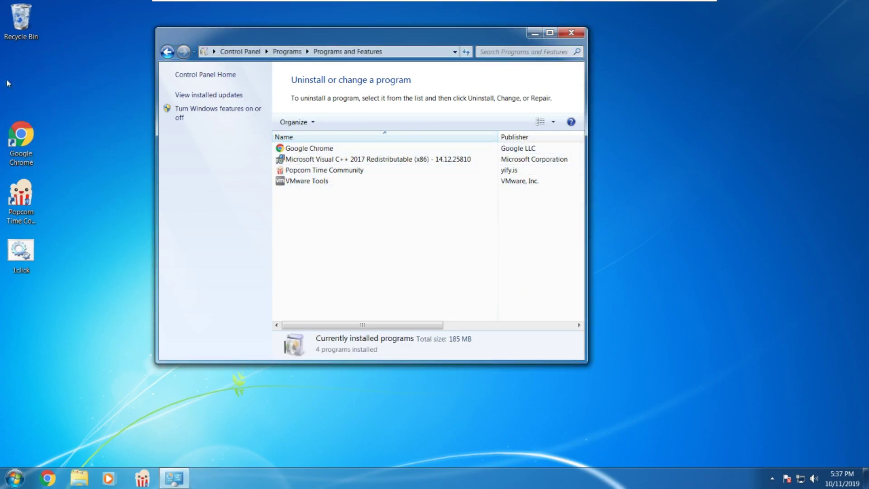
Move the Google Chrome, Popcorn Time and 1click desktop shortcuts up to fill the gap
{"action": "left_click_drag", "start_coordinate": [16, 134], "coordinate": [22, 79]}
{"action": "left_click_drag", "start_coordinate": [21, 194], "coordinate": [21, 135]}
{"action": "left_click", "coordinate": [25, 236]}
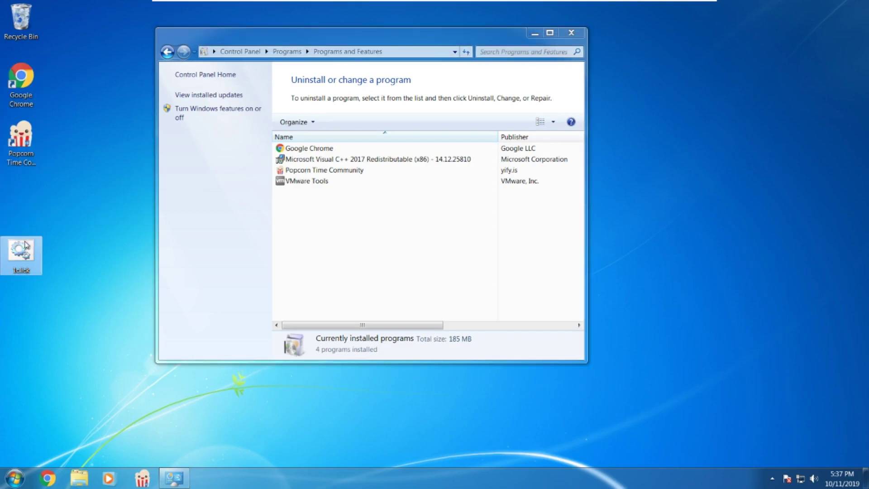
{"action": "left_click_drag", "start_coordinate": [26, 234], "coordinate": [25, 199]}
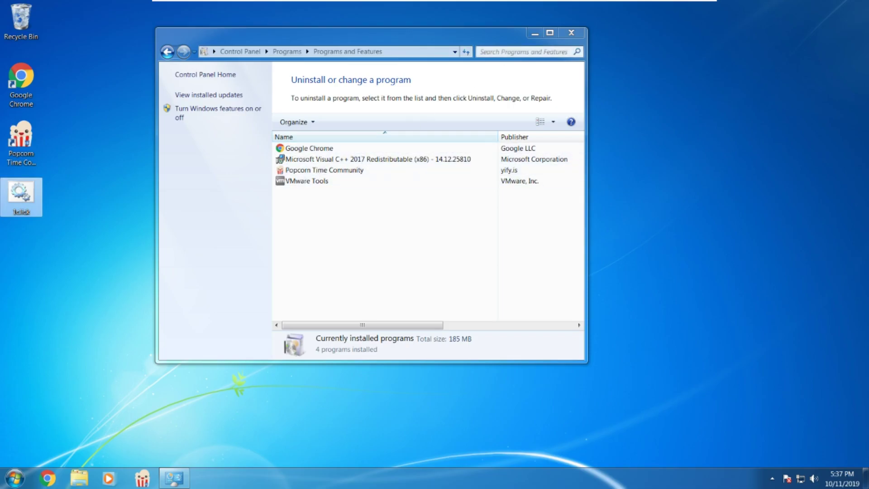
Close Programs and Features and open the Downloads folder in Windows Explorer
{"action": "left_click", "coordinate": [570, 32]}
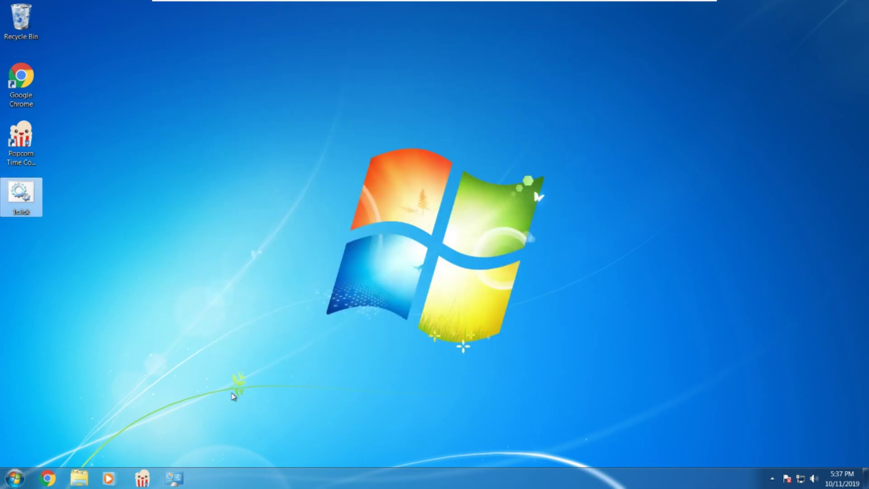
{"action": "left_click", "coordinate": [86, 481]}
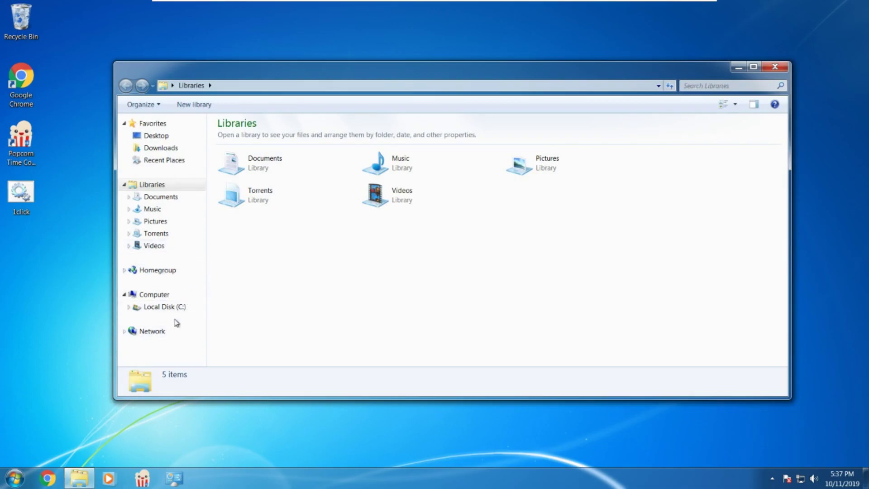
{"action": "left_click", "coordinate": [153, 149]}
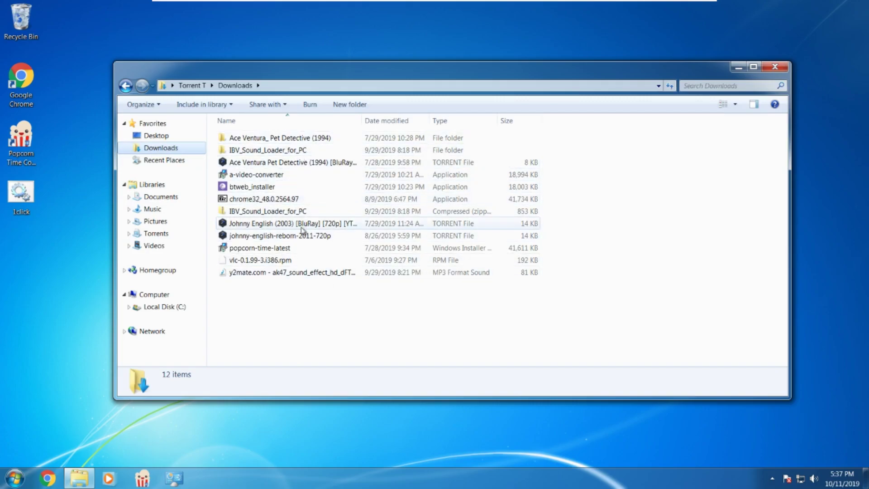
Run the a-video-converter installer, allowing it past the security warning and UAC prompt
{"action": "double_click", "coordinate": [274, 177]}
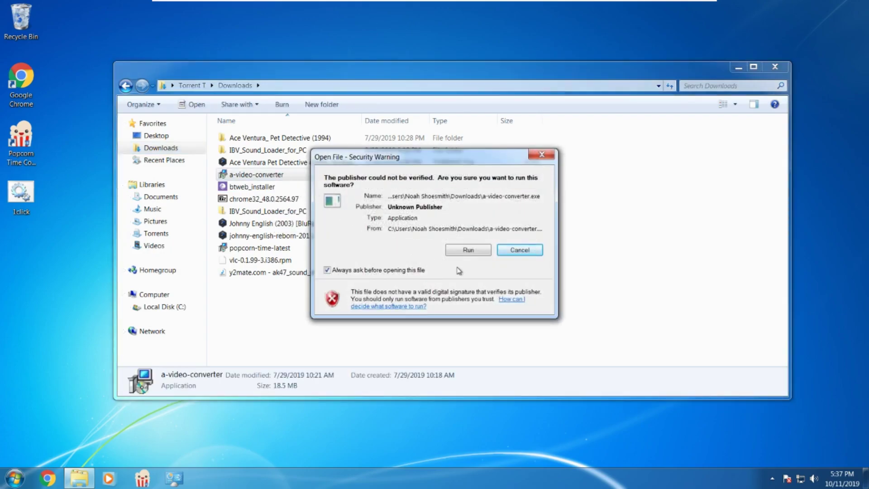
{"action": "left_click", "coordinate": [457, 253]}
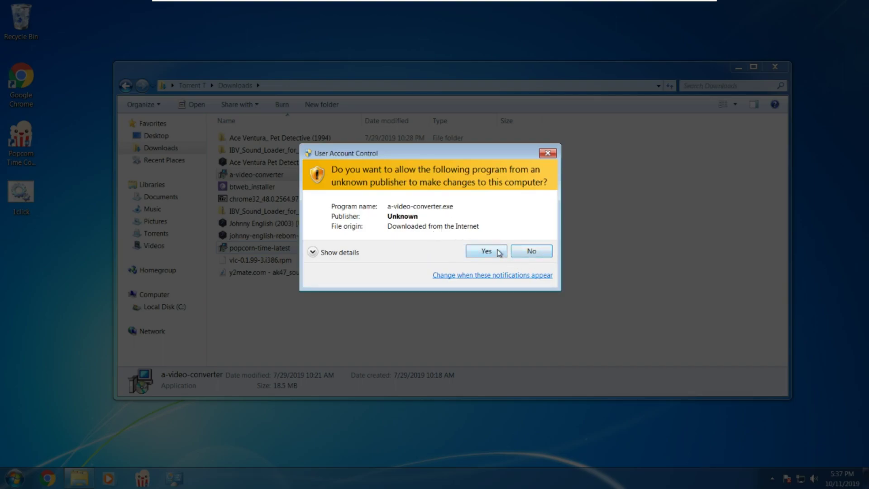
{"action": "left_click", "coordinate": [497, 252]}
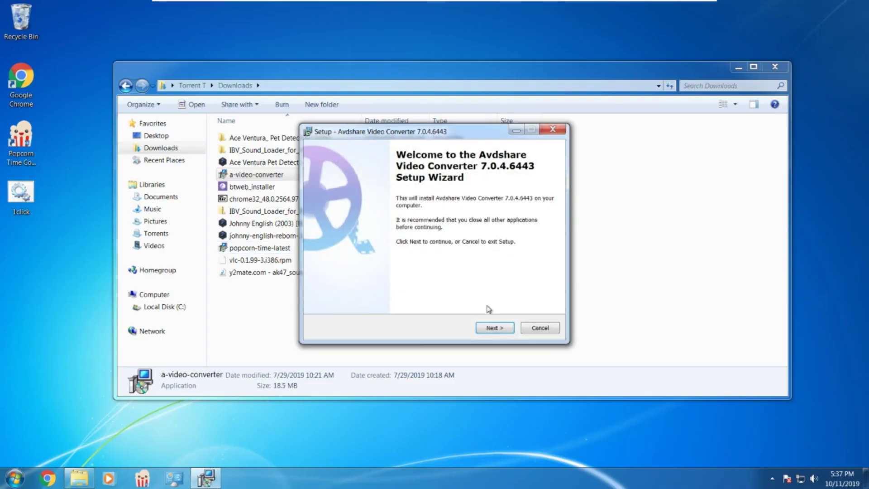
Install Avdshare Video Converter 7.0.4.6443 to C:\Program Files\Avdshare\Video Converter 7 with defaults, then launch it
{"action": "left_click", "coordinate": [496, 332]}
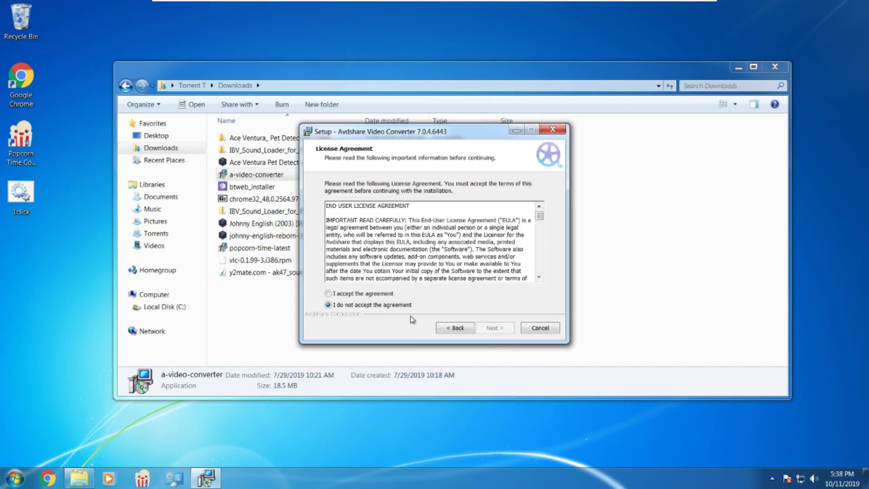
{"action": "left_click", "coordinate": [339, 294]}
{"action": "left_click", "coordinate": [481, 329]}
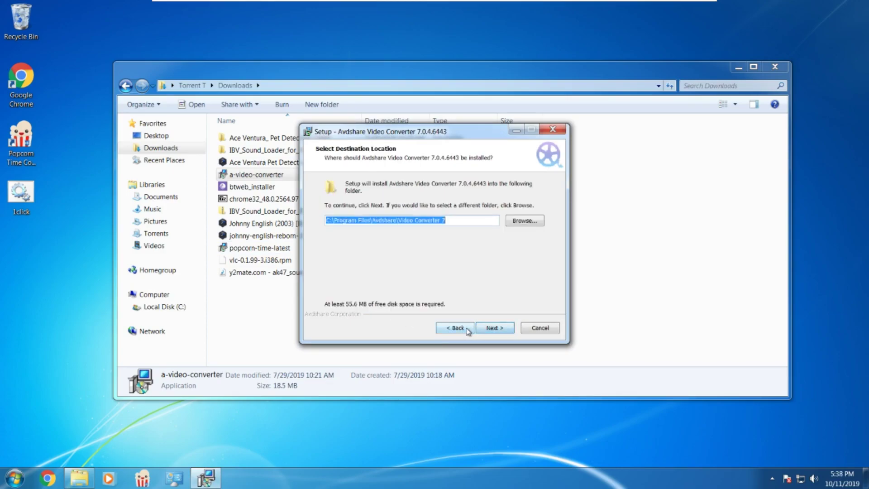
{"action": "left_click", "coordinate": [507, 331]}
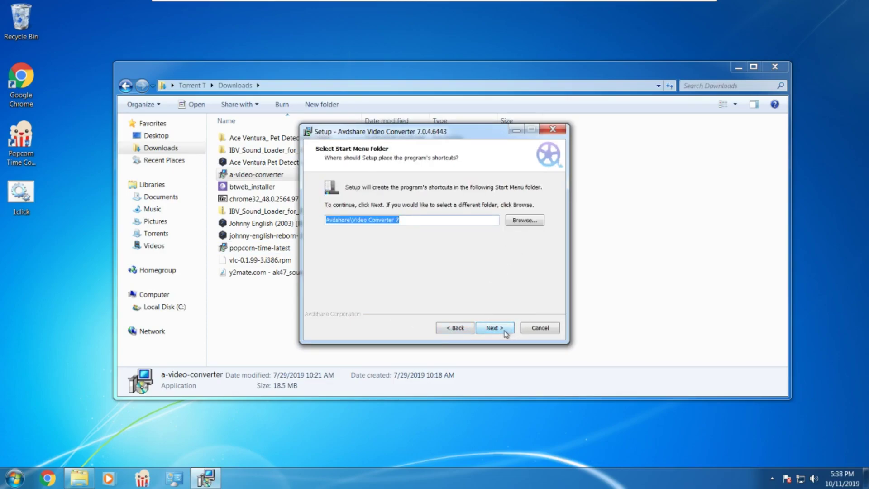
{"action": "left_click", "coordinate": [506, 332]}
{"action": "left_click", "coordinate": [501, 333]}
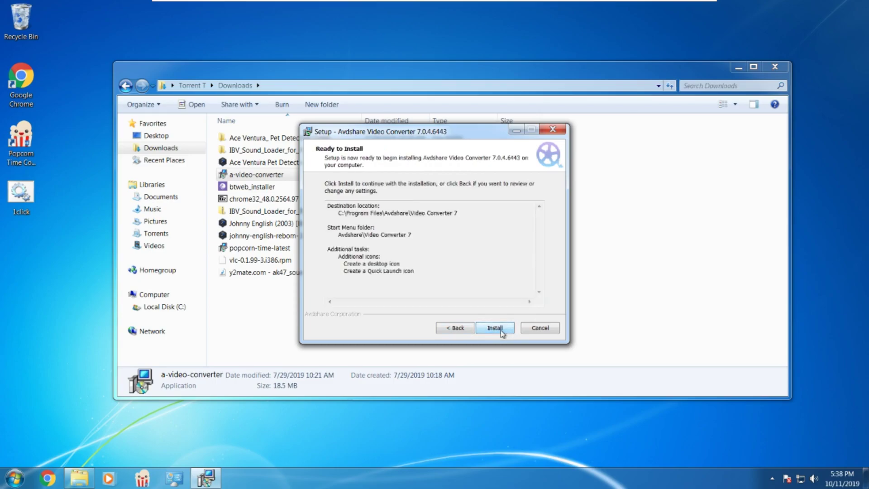
{"action": "left_click", "coordinate": [501, 333]}
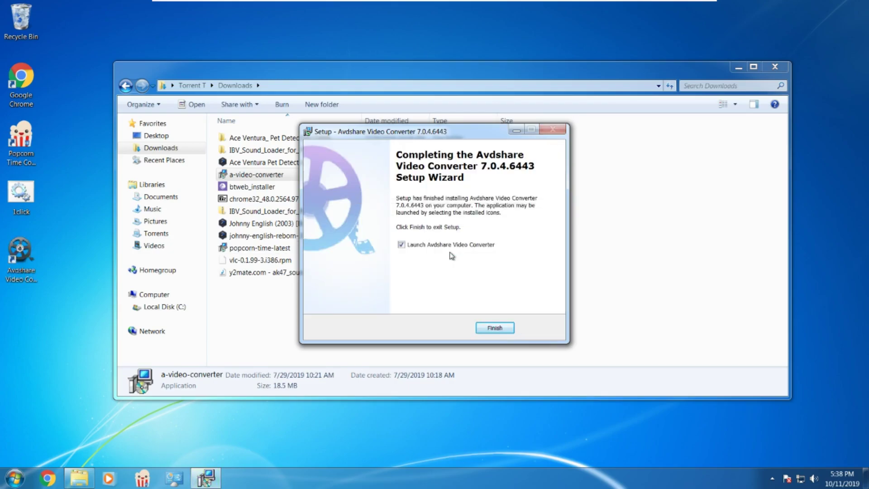
{"action": "left_click", "coordinate": [495, 328]}
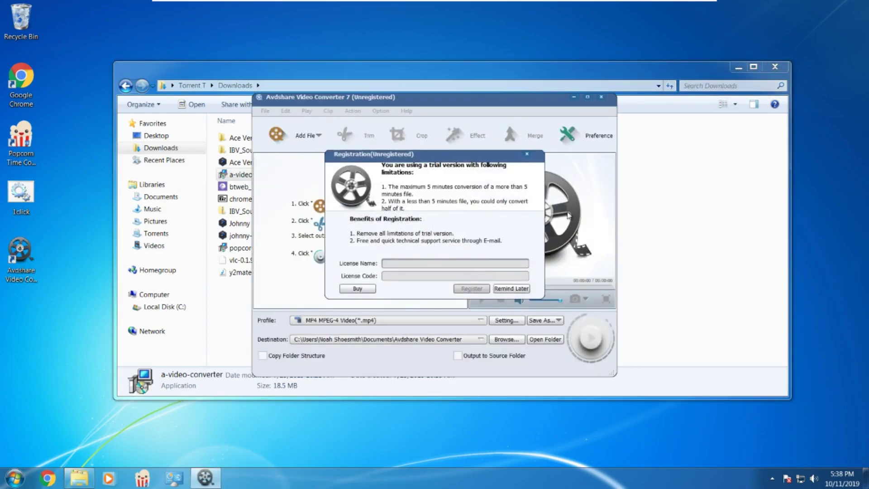
Choose Remind Later on the registration prompt, then close the converter and Downloads windows
{"action": "left_click", "coordinate": [529, 155]}
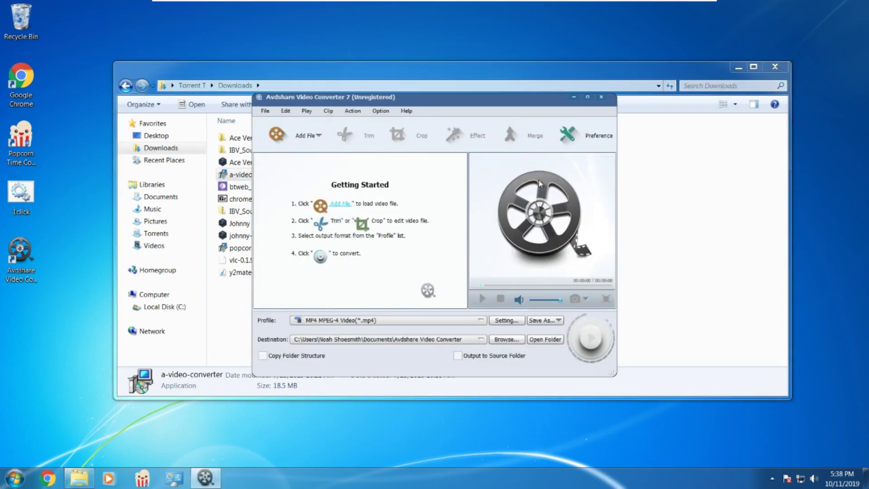
{"action": "left_click", "coordinate": [601, 97]}
{"action": "left_click", "coordinate": [775, 69]}
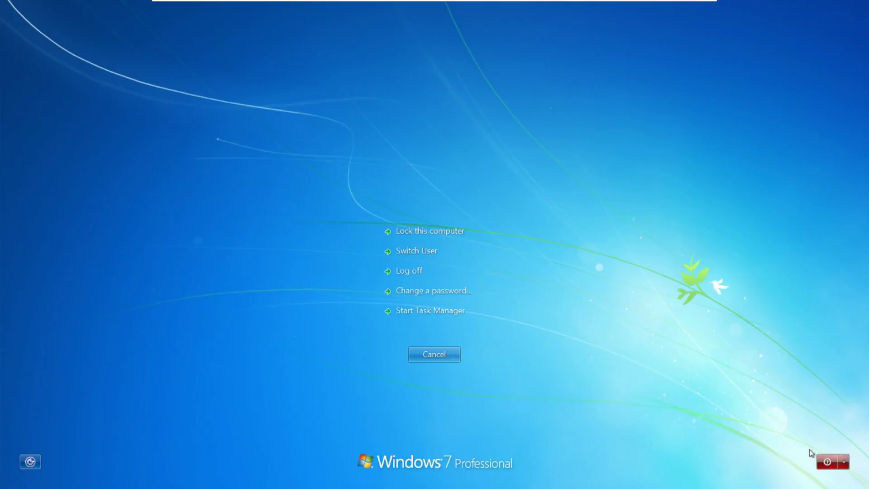
{"action": "left_click", "coordinate": [844, 462]}
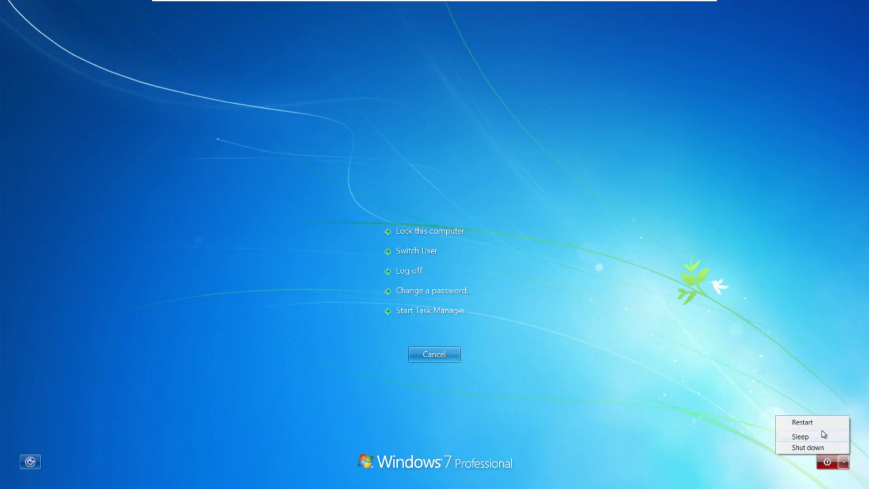
{"action": "key", "text": "Escape"}
{"action": "key", "text": "Escape"}
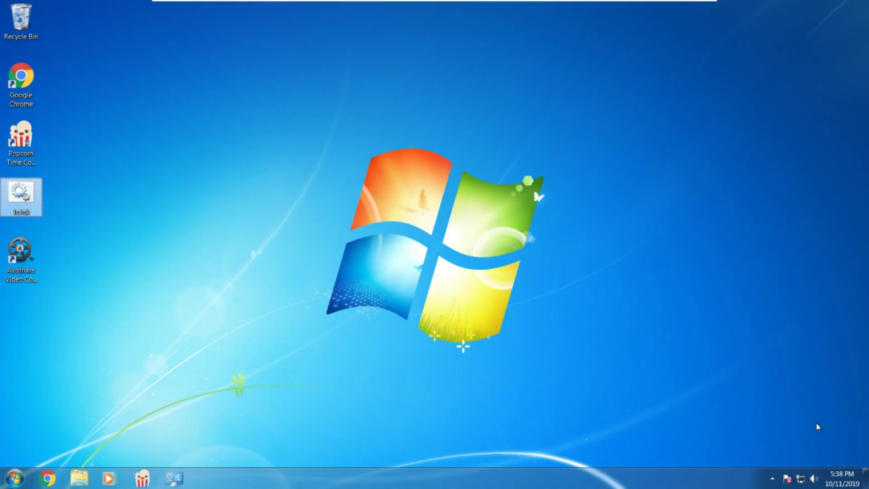